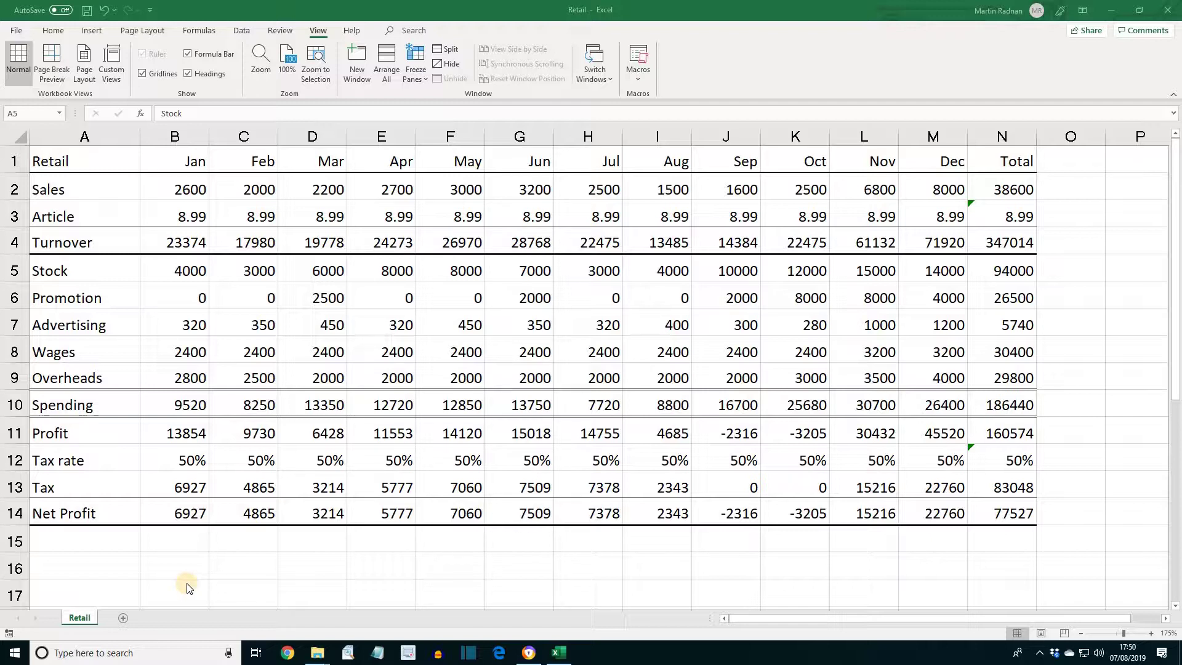
# Select the January–December Turnover values B4:M4 and start a new conditional formatting rule
pyautogui.click(175, 244)
pyautogui.moveTo(176, 245); pyautogui.dragTo(937, 245)
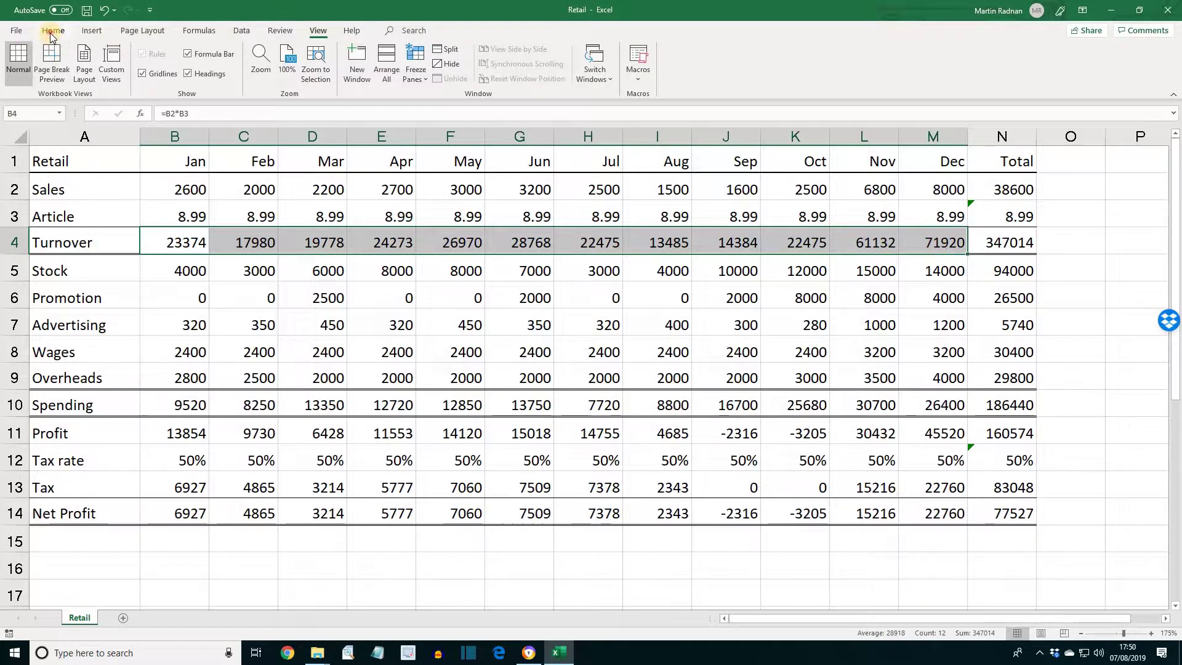
pyautogui.click(53, 31)
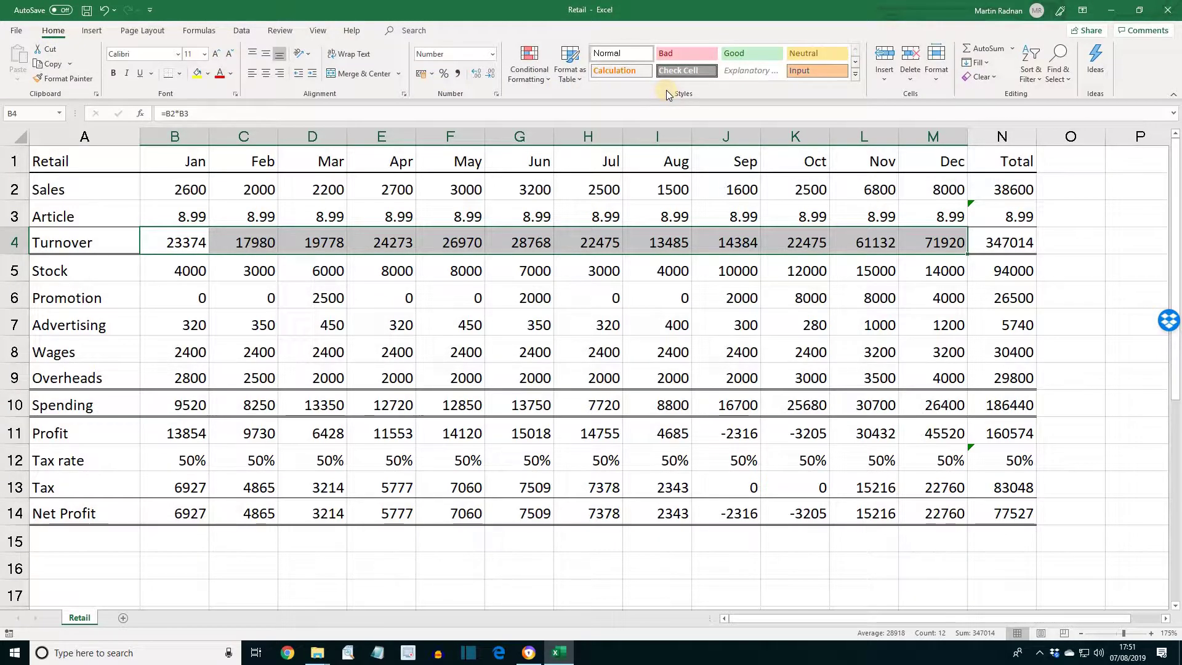
pyautogui.click(528, 78)
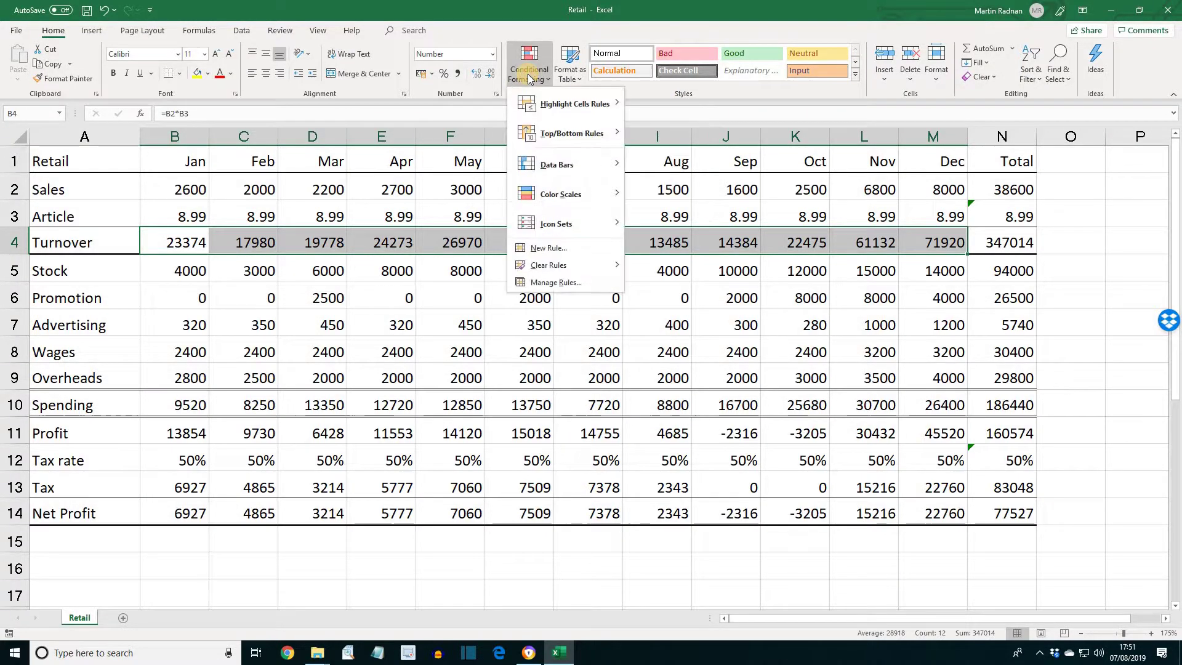
pyautogui.click(559, 243)
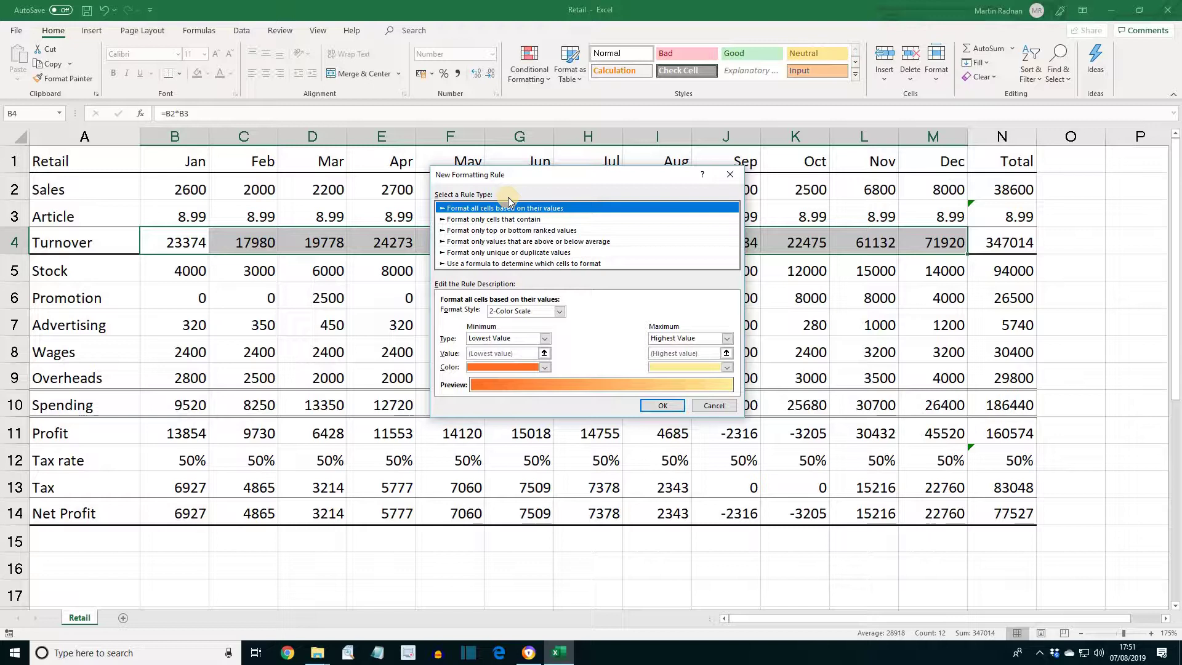
# Set the rule to format cells whose value is less than or equal to 19000
pyautogui.click(512, 220)
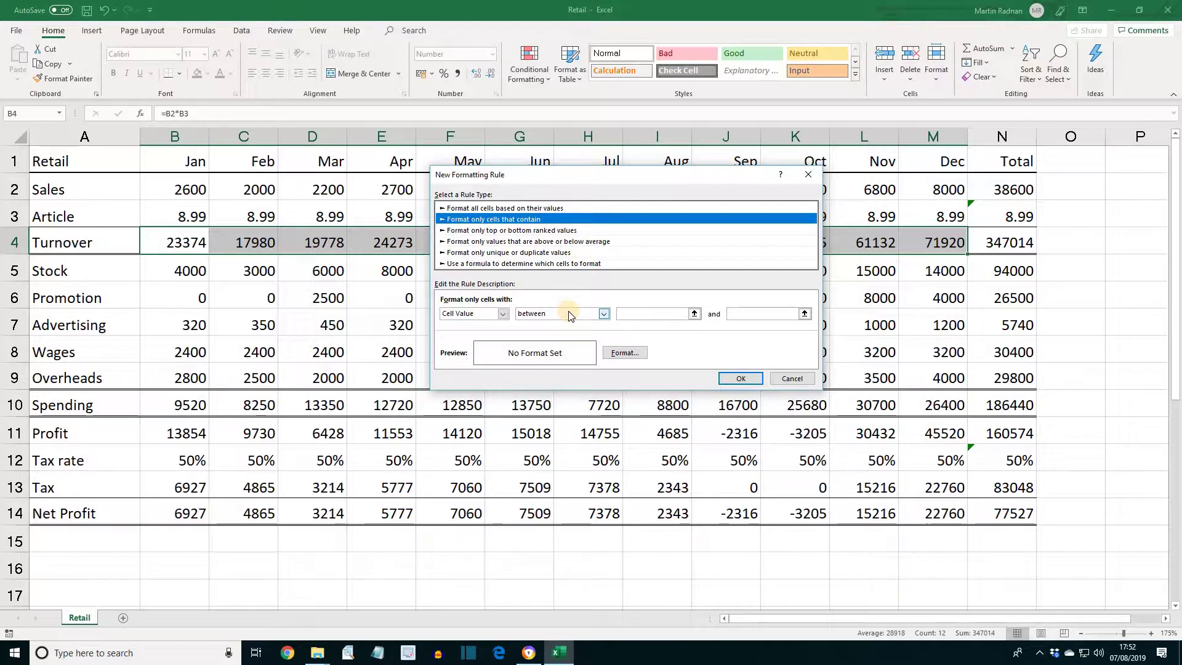
pyautogui.click(603, 315)
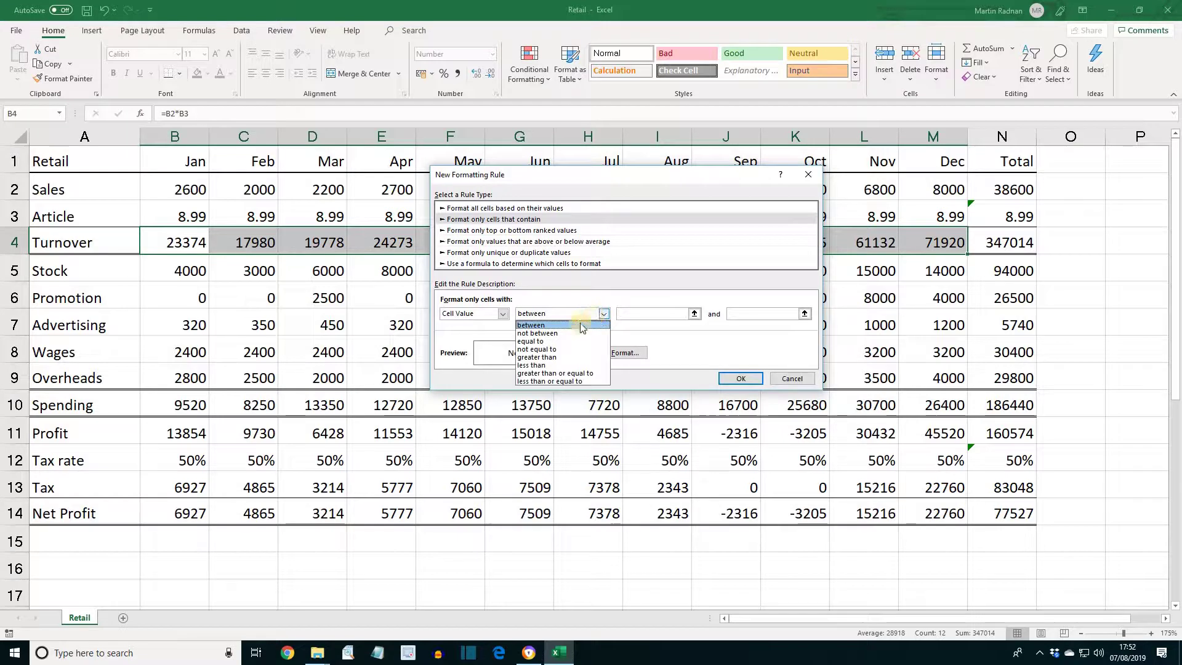
pyautogui.click(557, 381)
pyautogui.click(626, 314)
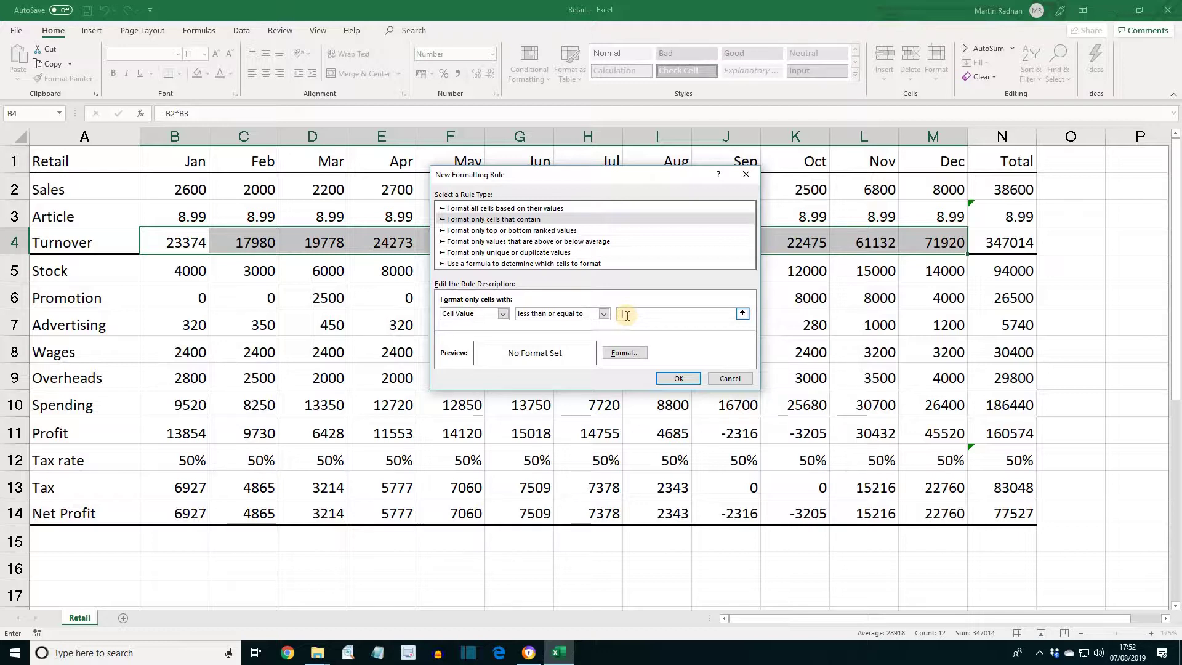
pyautogui.write('15000')
# Give matching cells a red font and apply the rule
pyautogui.click(621, 353)
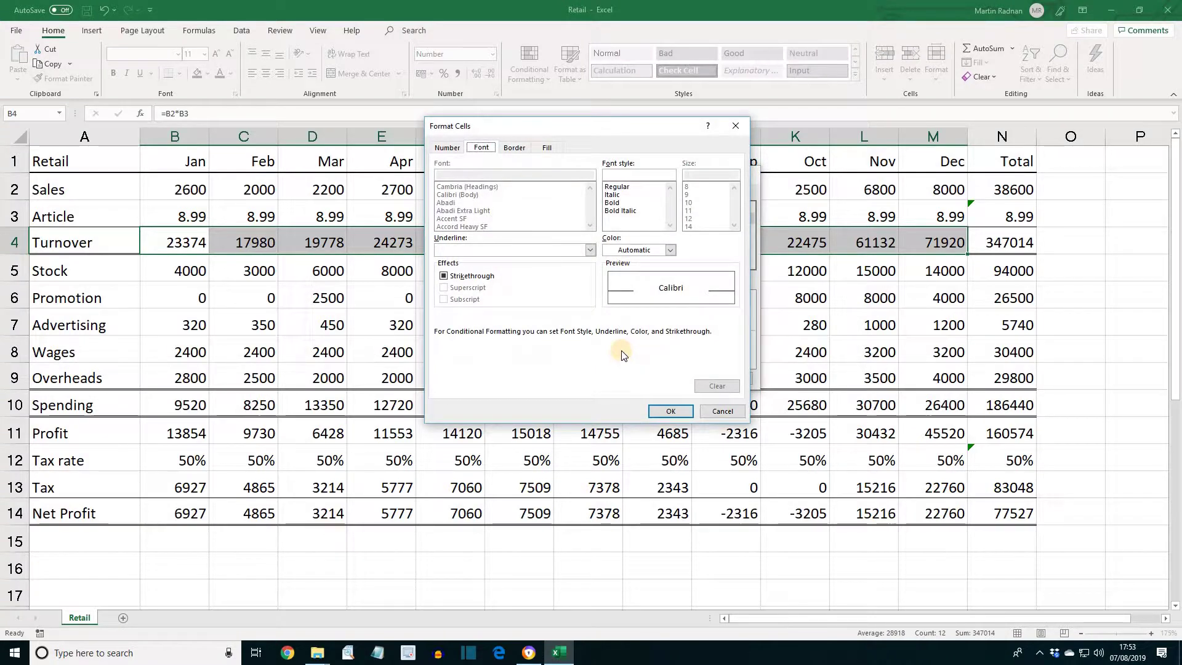
pyautogui.click(672, 249)
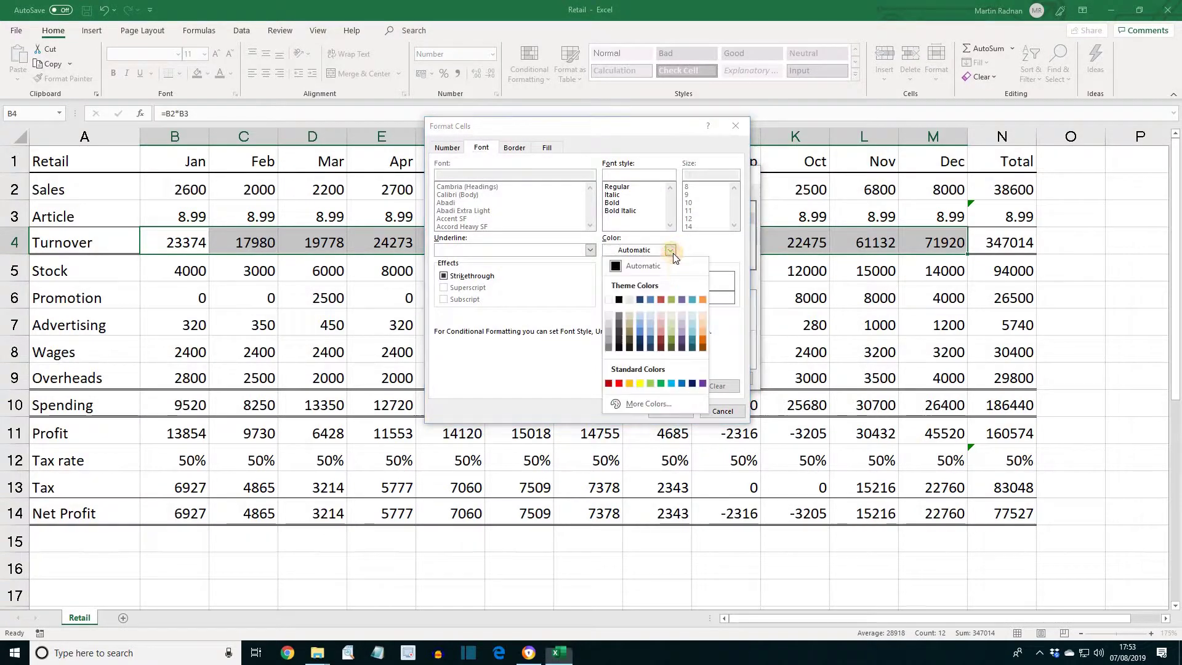
pyautogui.click(608, 382)
pyautogui.click(669, 412)
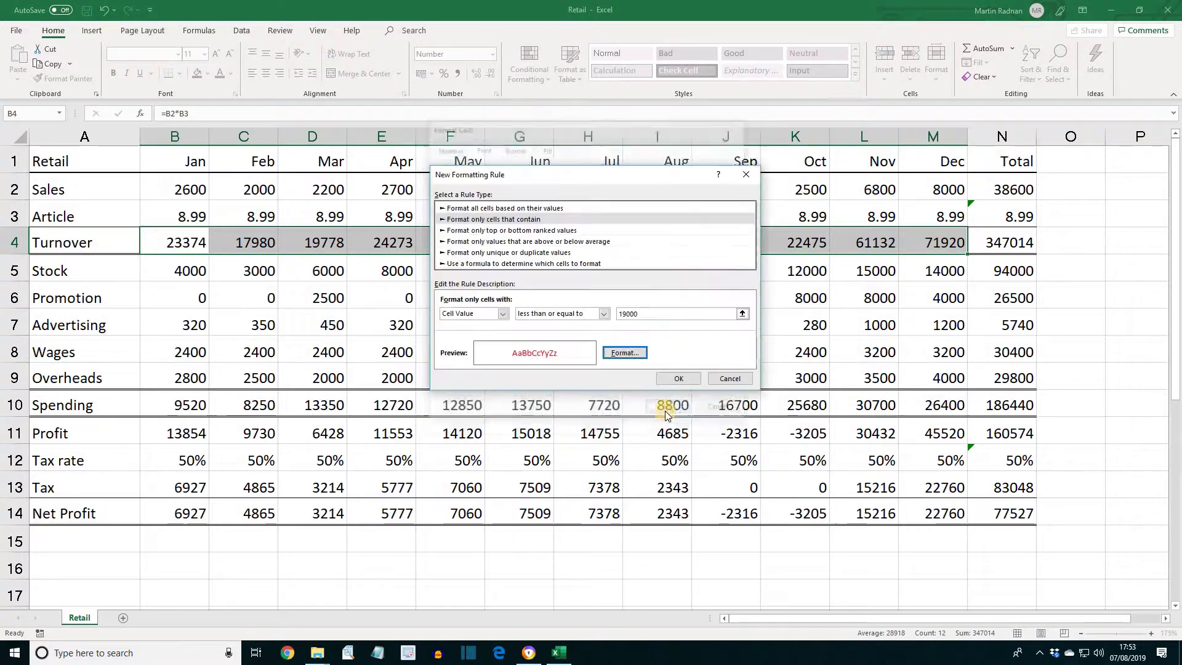
pyautogui.click(677, 378)
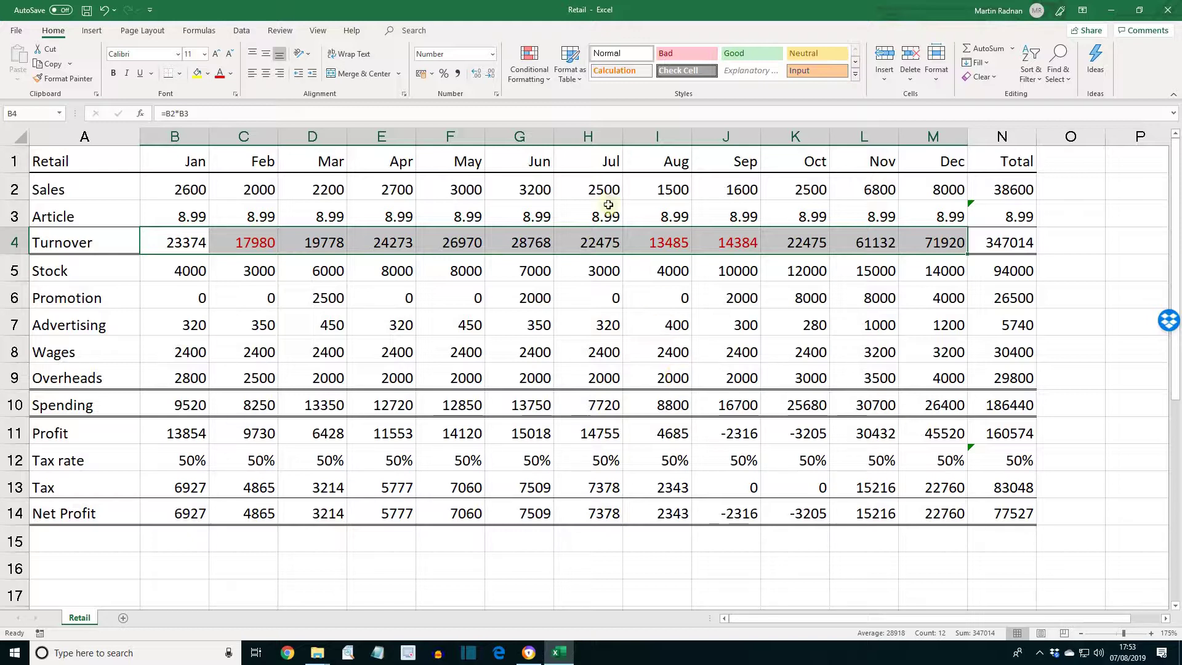
# Create another rule for Turnover cells with values greater than 25000
pyautogui.click(529, 65)
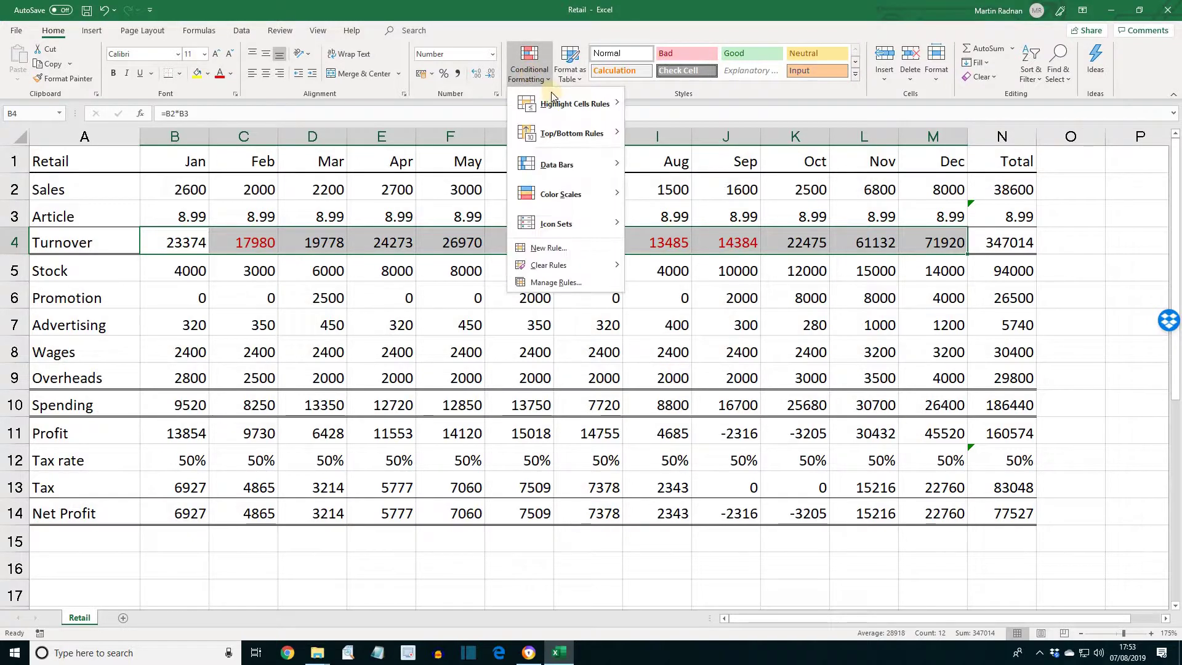
pyautogui.click(575, 248)
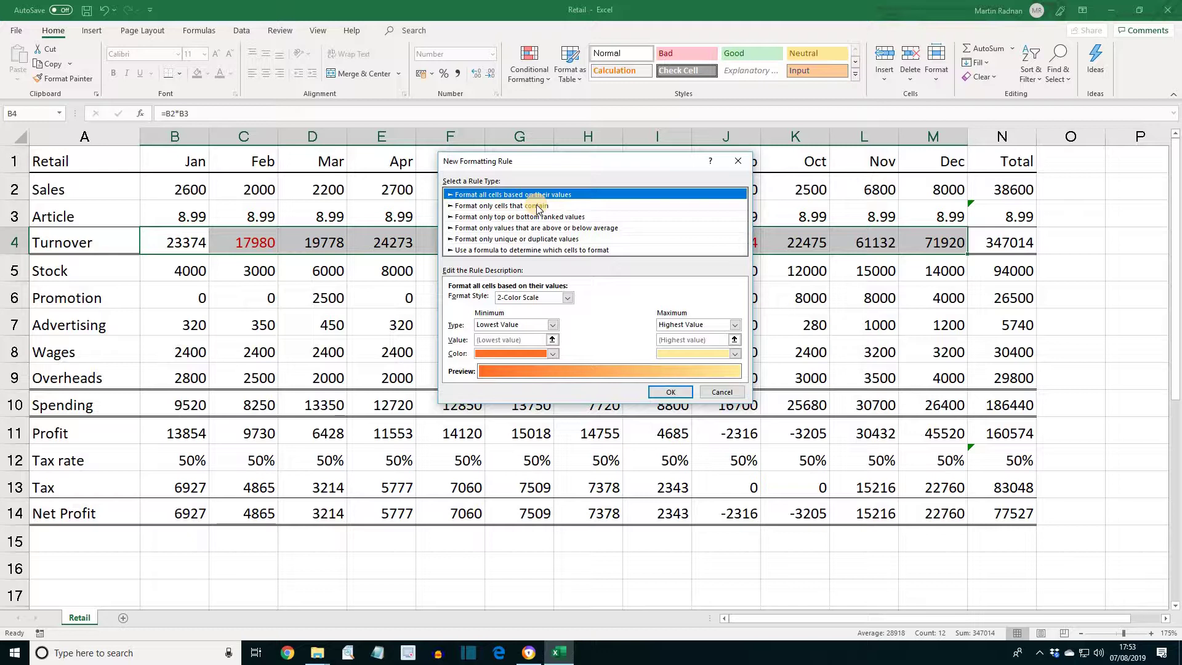
pyautogui.click(537, 207)
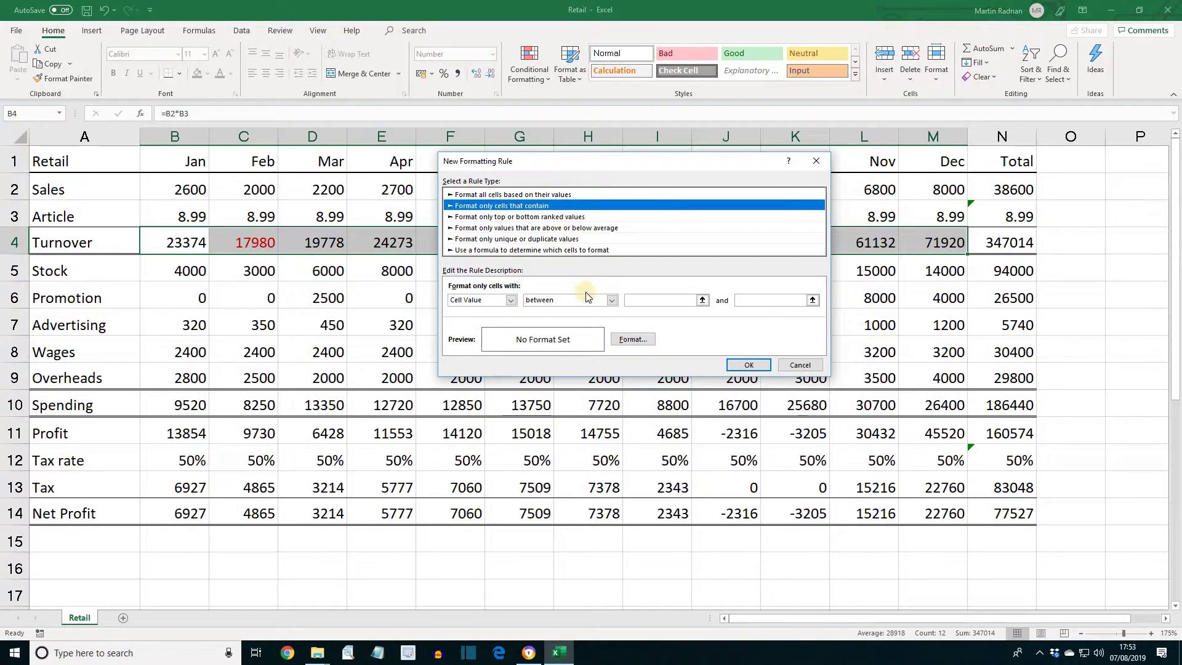
pyautogui.click(609, 300)
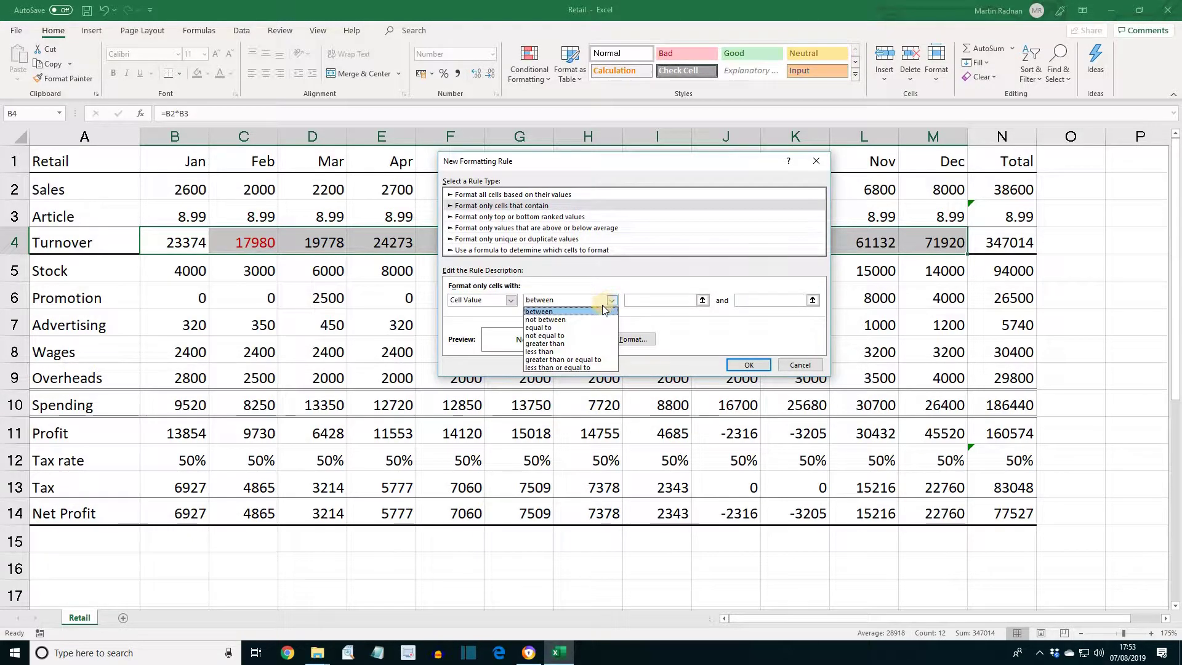
pyautogui.click(593, 345)
pyautogui.click(649, 301)
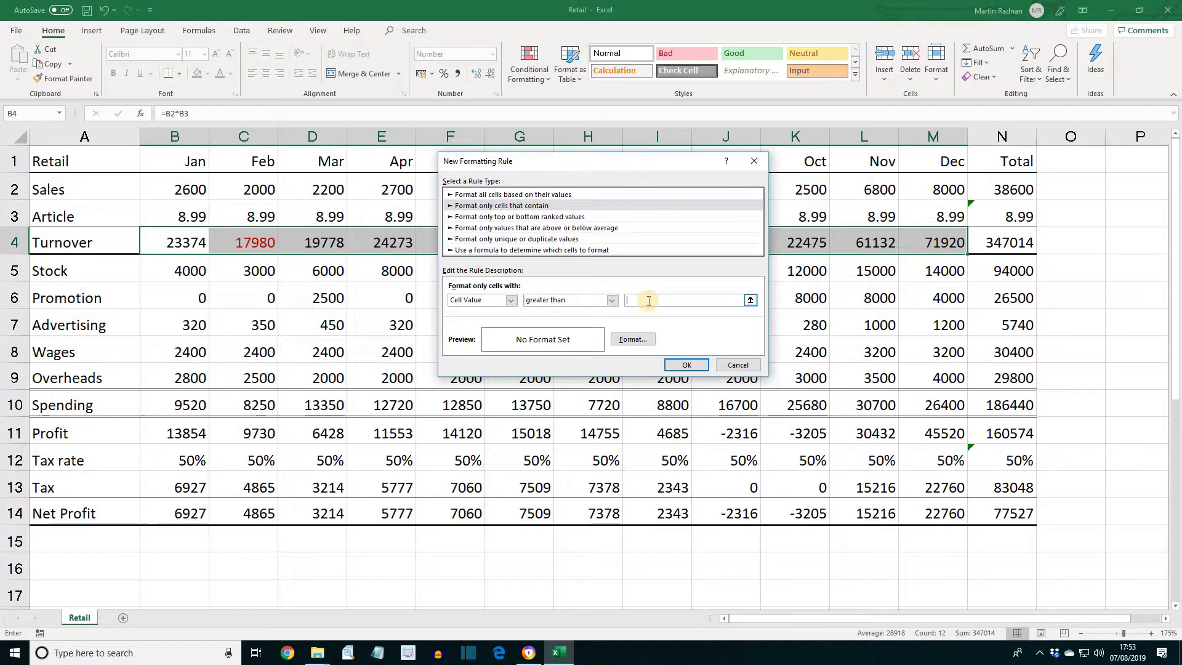
pyautogui.write('25000')
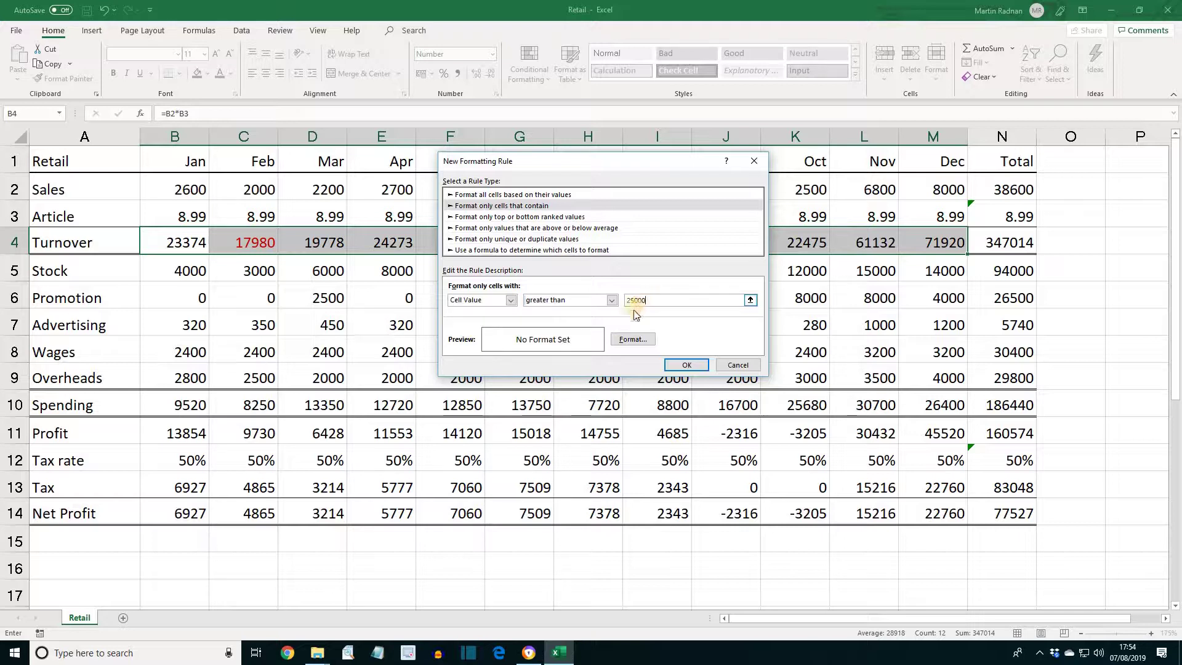
# Format the above-25000 matches in bold blue font and apply the rule
pyautogui.click(627, 340)
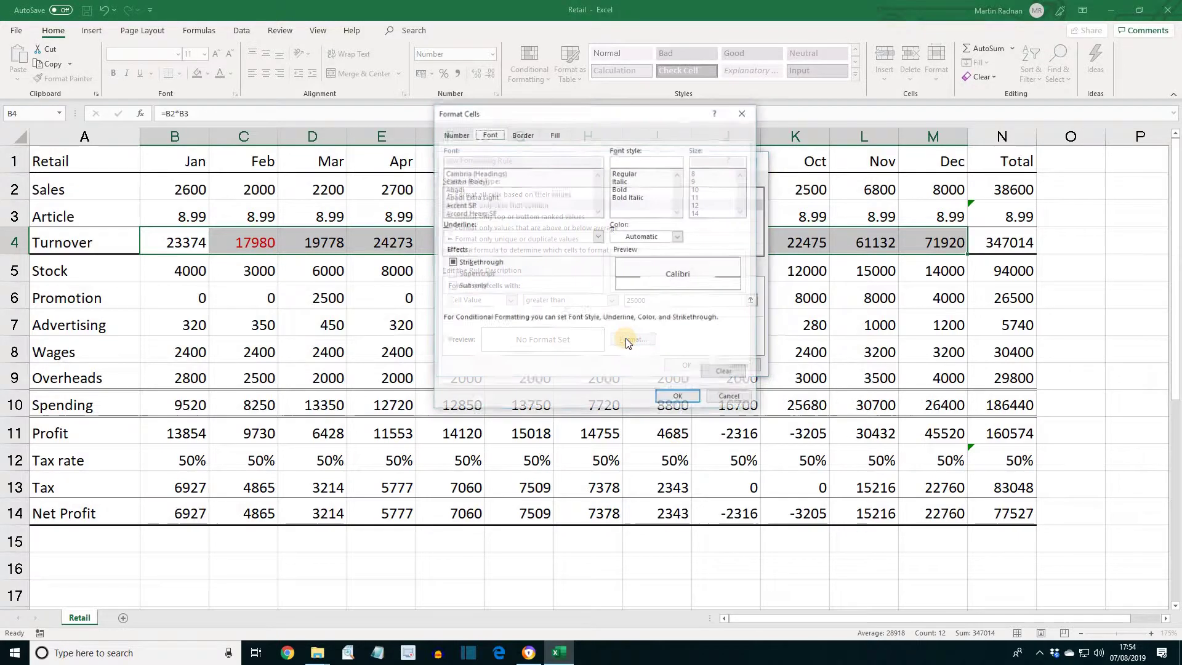
pyautogui.click(629, 189)
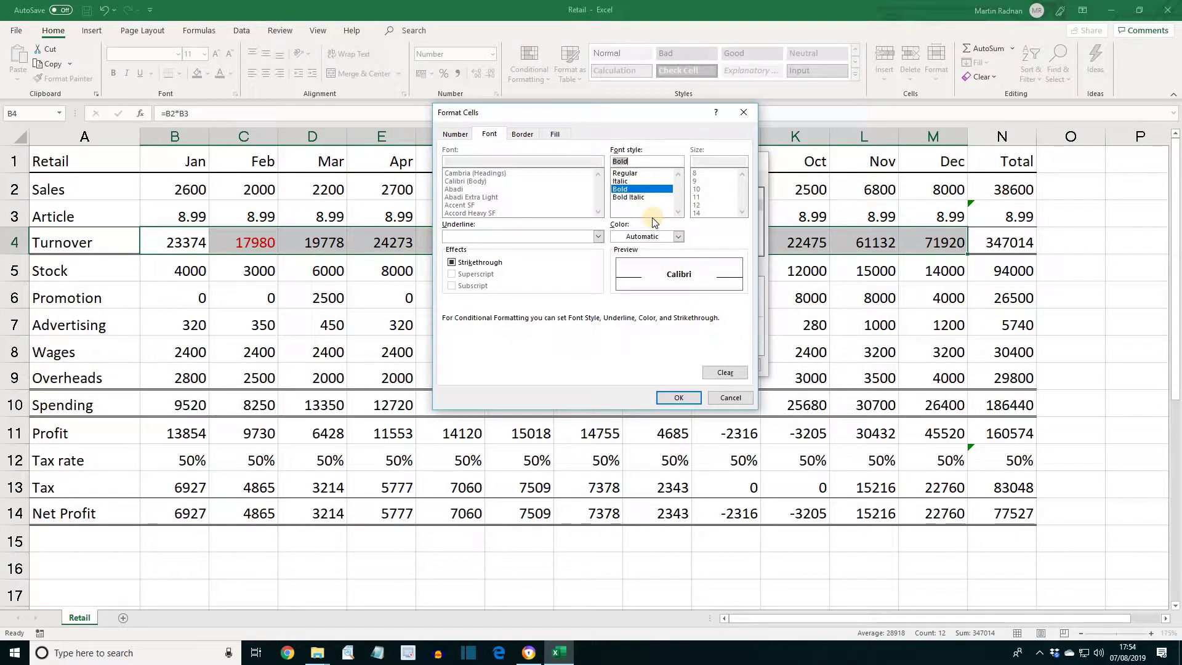
pyautogui.click(678, 237)
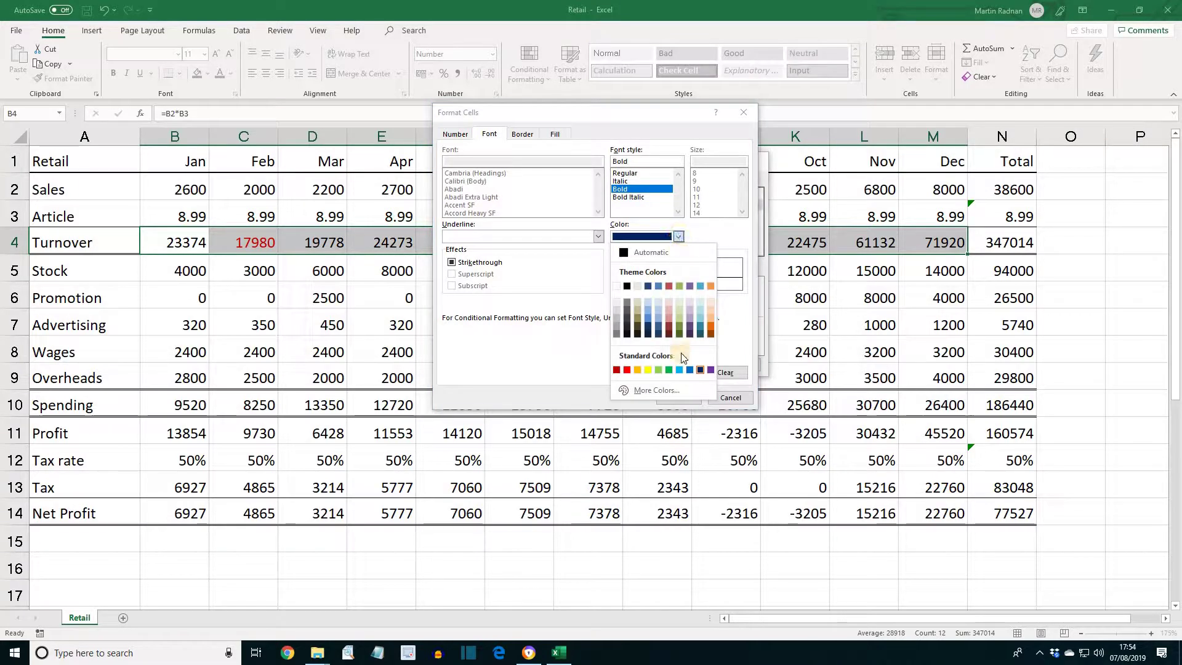
pyautogui.click(689, 369)
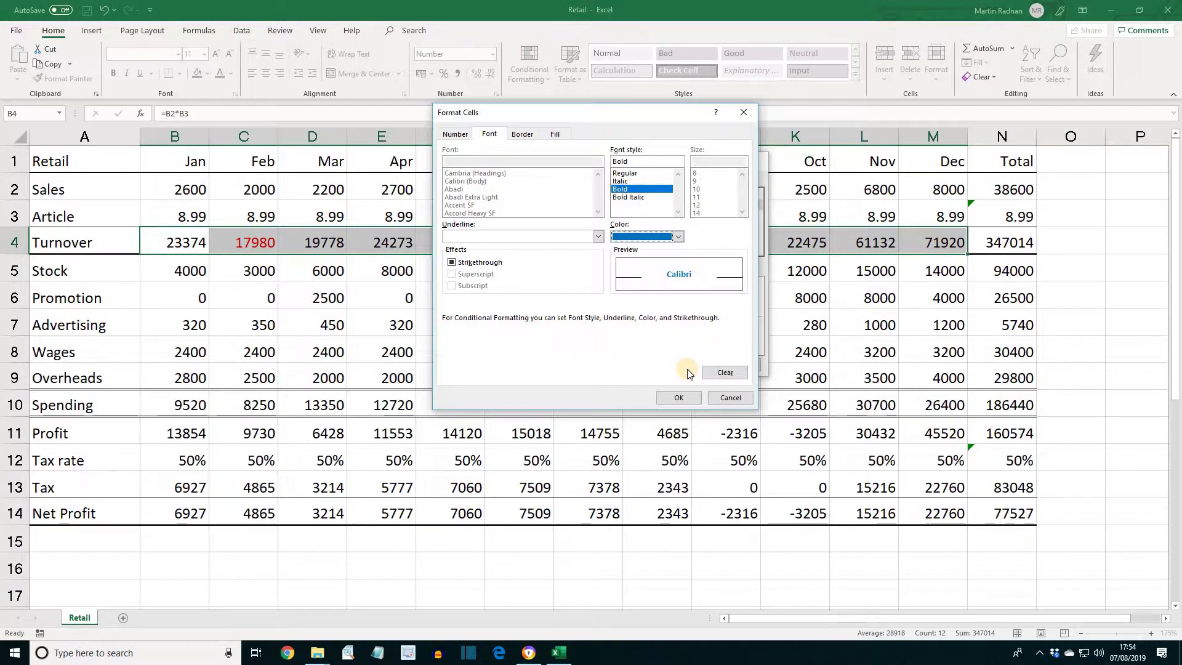
pyautogui.click(683, 399)
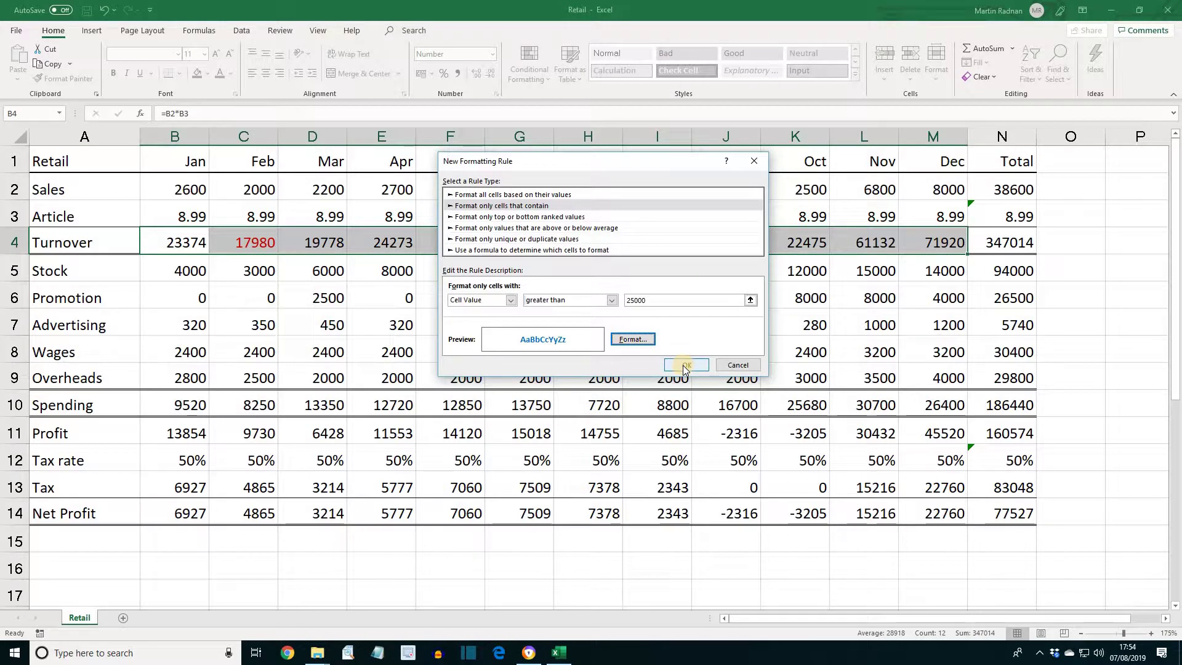
pyautogui.click(685, 365)
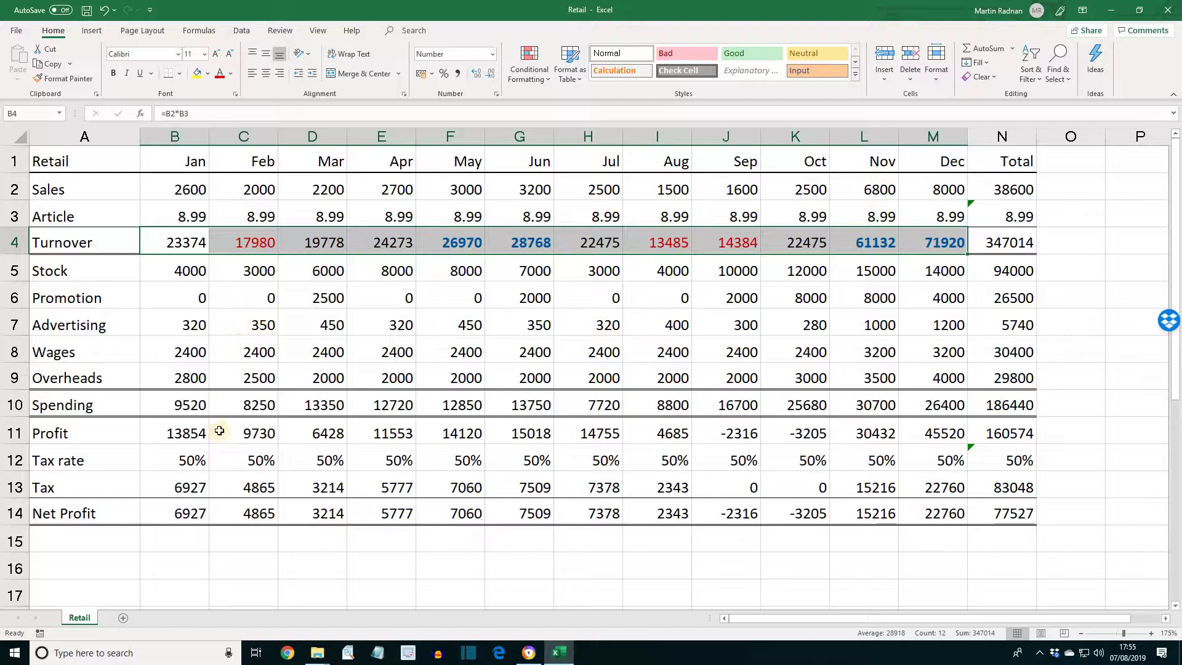
# Select the Net Profit values B14:M14 and start a new conditional formatting rule
pyautogui.click(188, 515)
pyautogui.moveTo(336, 521); pyautogui.dragTo(943, 514)
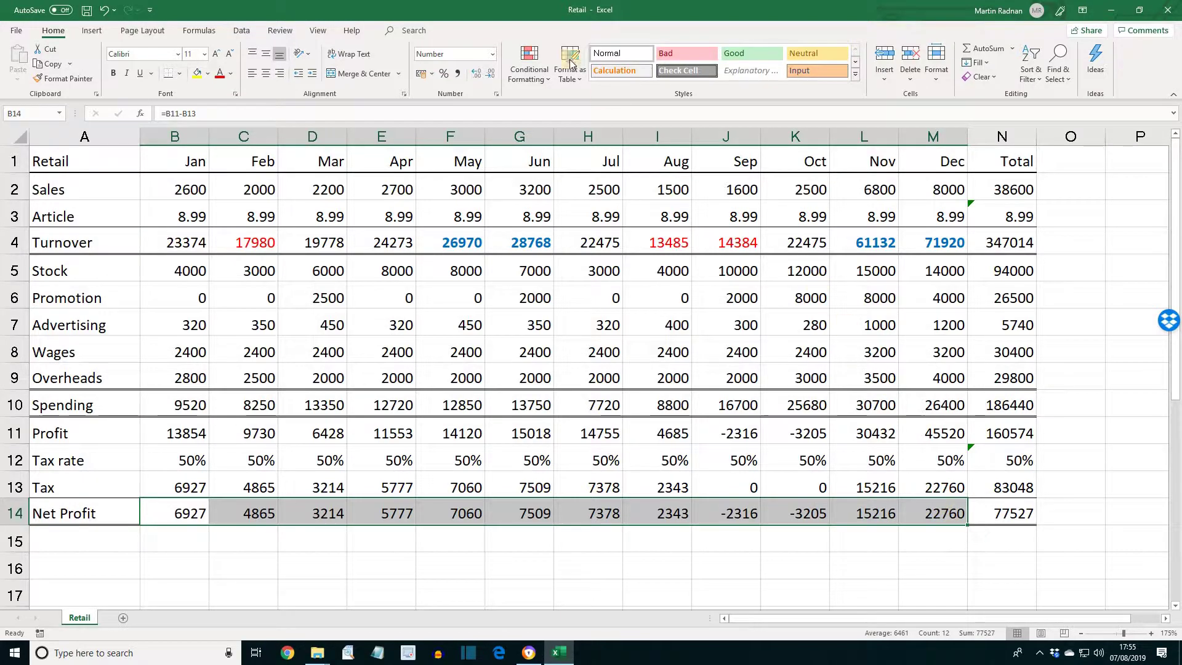
pyautogui.click(527, 74)
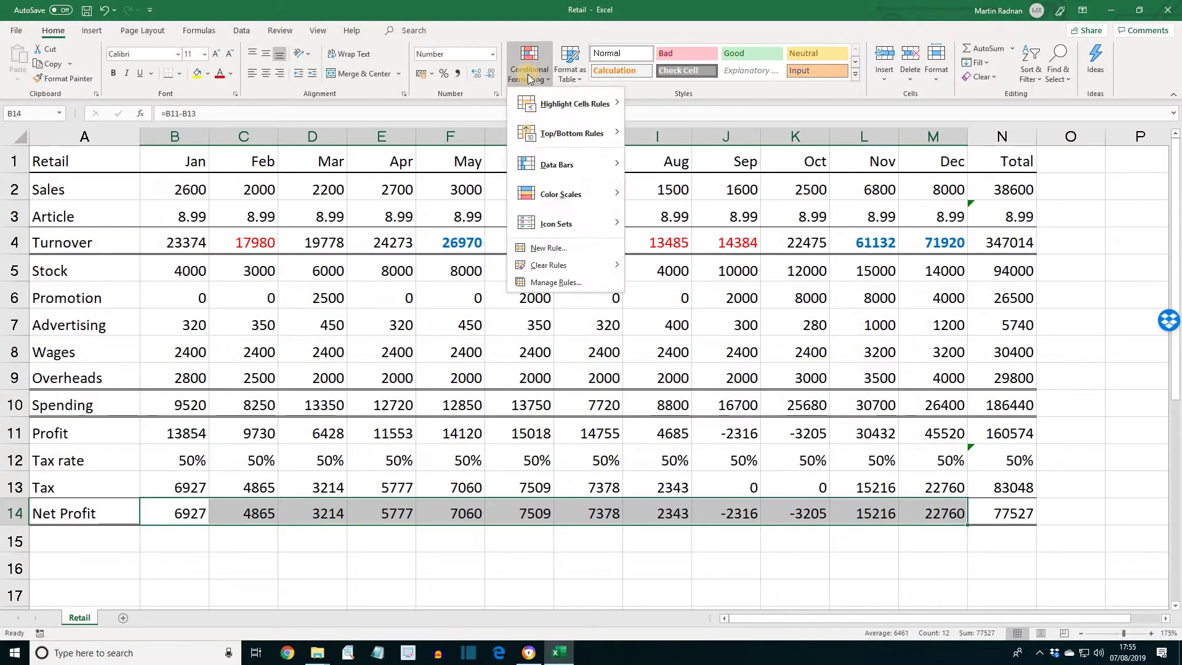
pyautogui.click(562, 259)
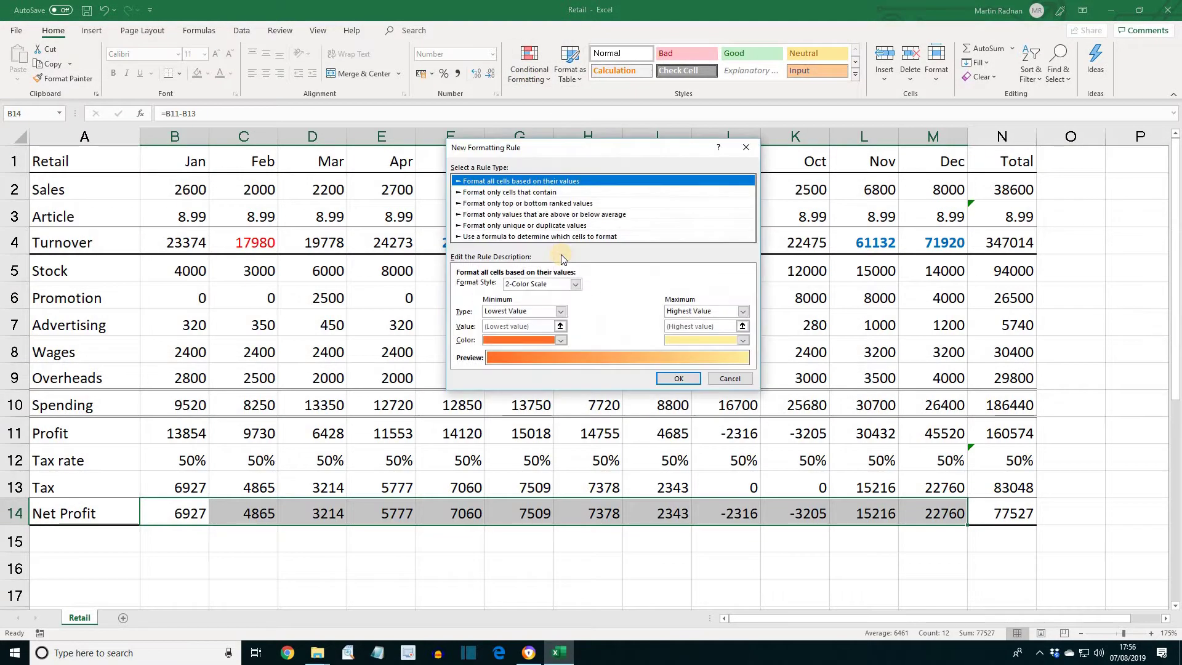
# Set the condition to Cell Value less than =average($B$14:$M$14)
pyautogui.click(533, 192)
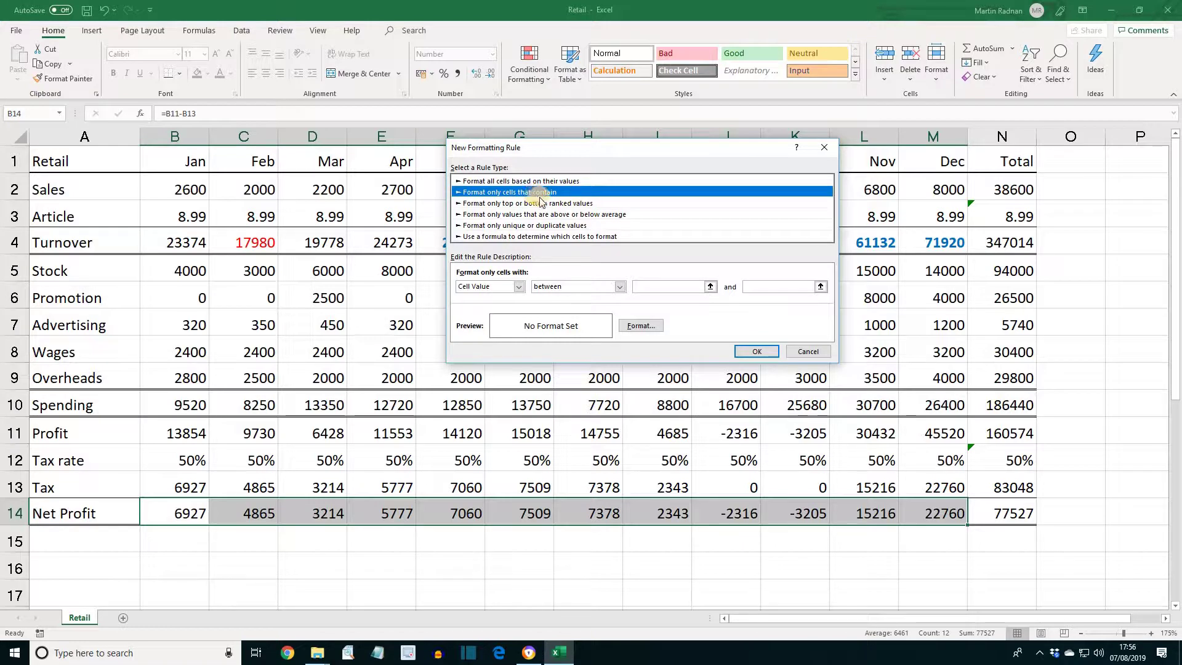
pyautogui.click(619, 286)
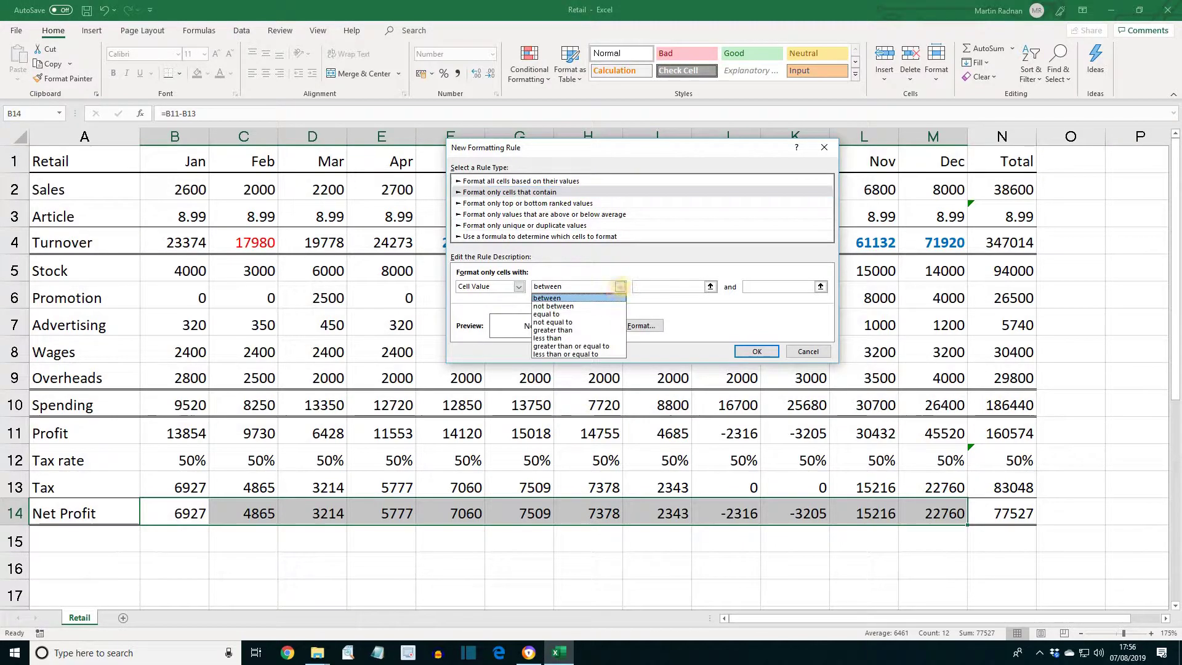
pyautogui.click(590, 338)
pyautogui.click(643, 288)
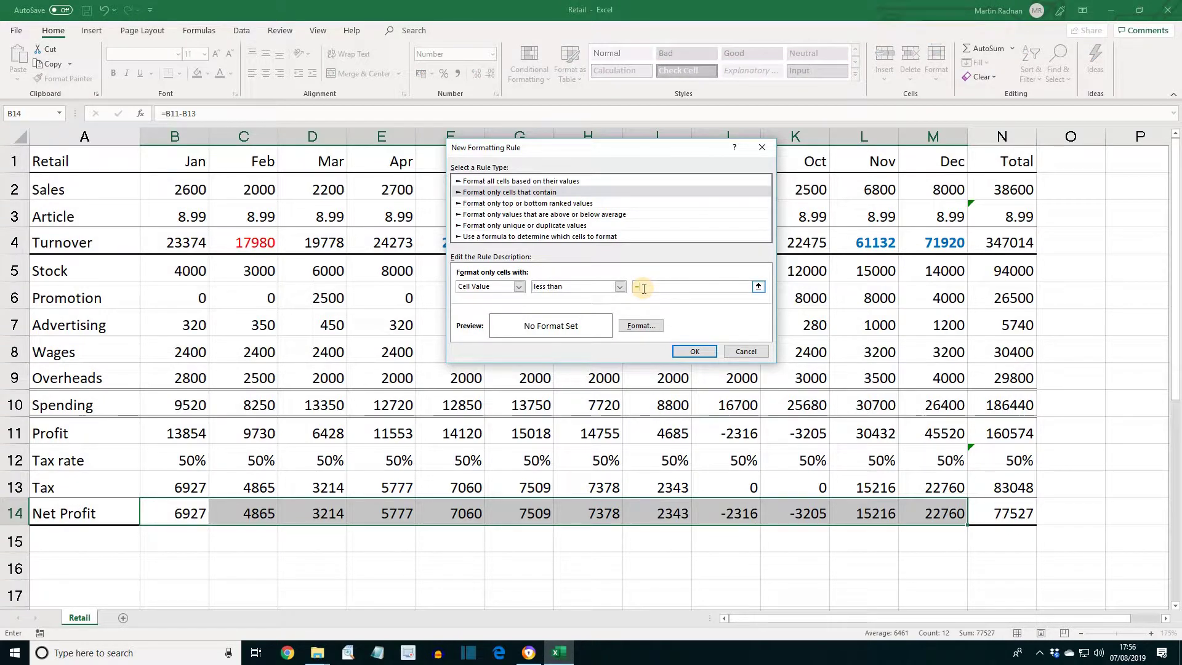
pyautogui.write('0')
pyautogui.write('verage(')
pyautogui.write('$B$14:')
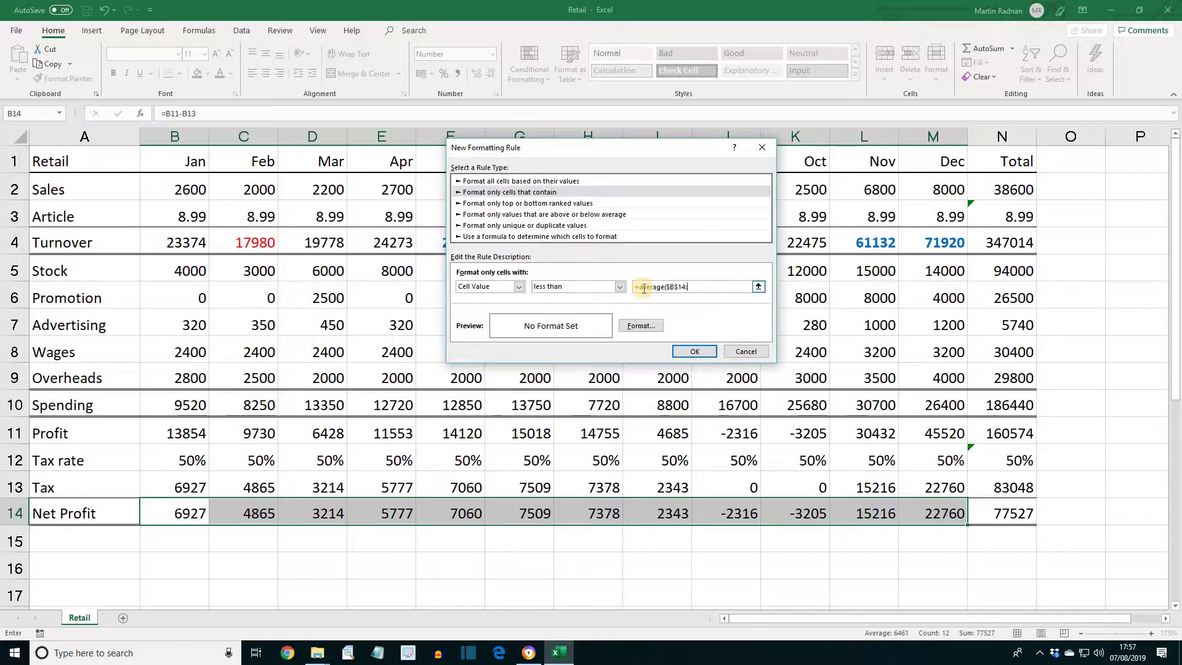
pyautogui.write('m$14)')
# Fill matching cells yellow, apply the rule, and deselect the row
pyautogui.click(641, 325)
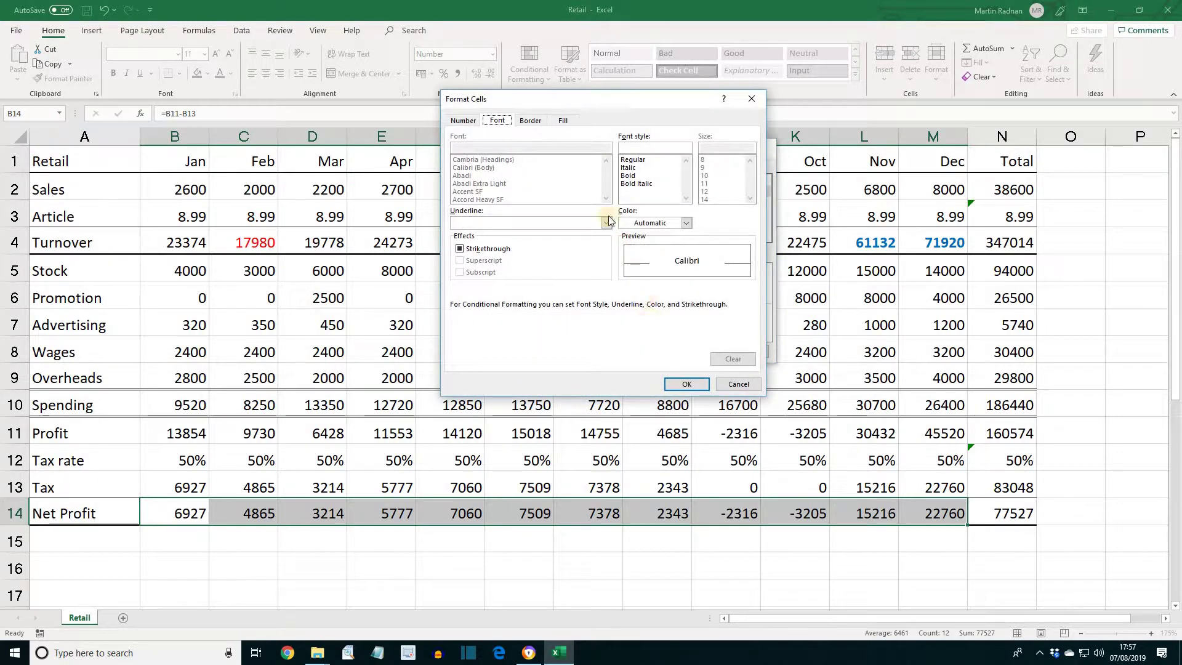
pyautogui.click(561, 121)
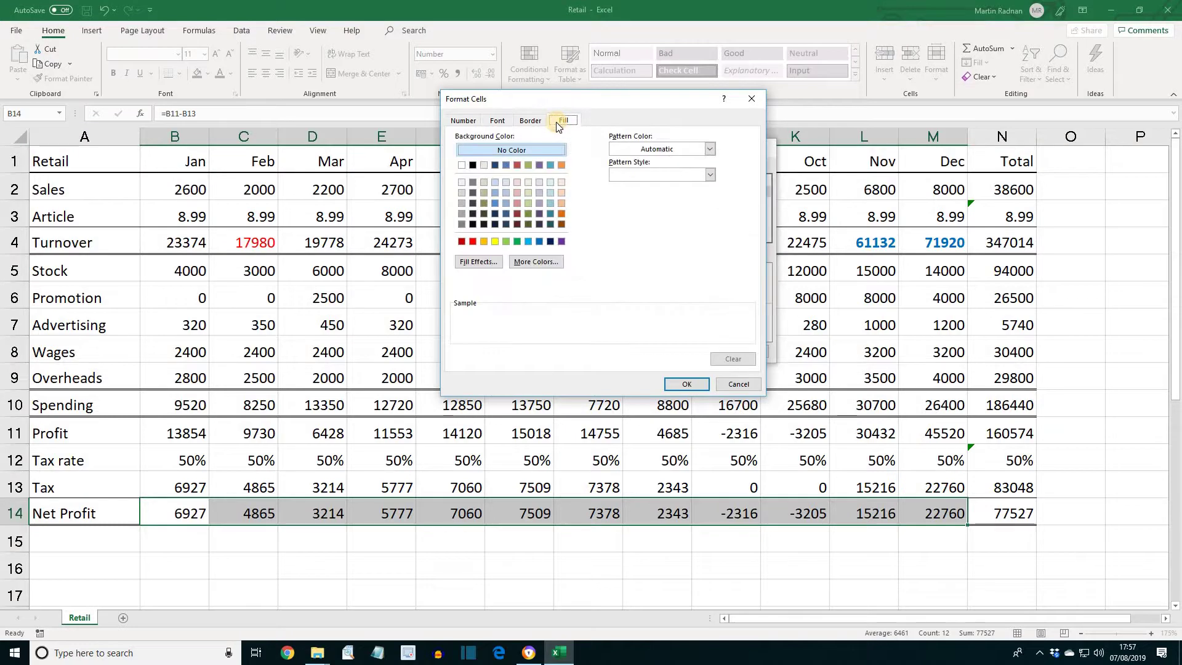
pyautogui.click(494, 242)
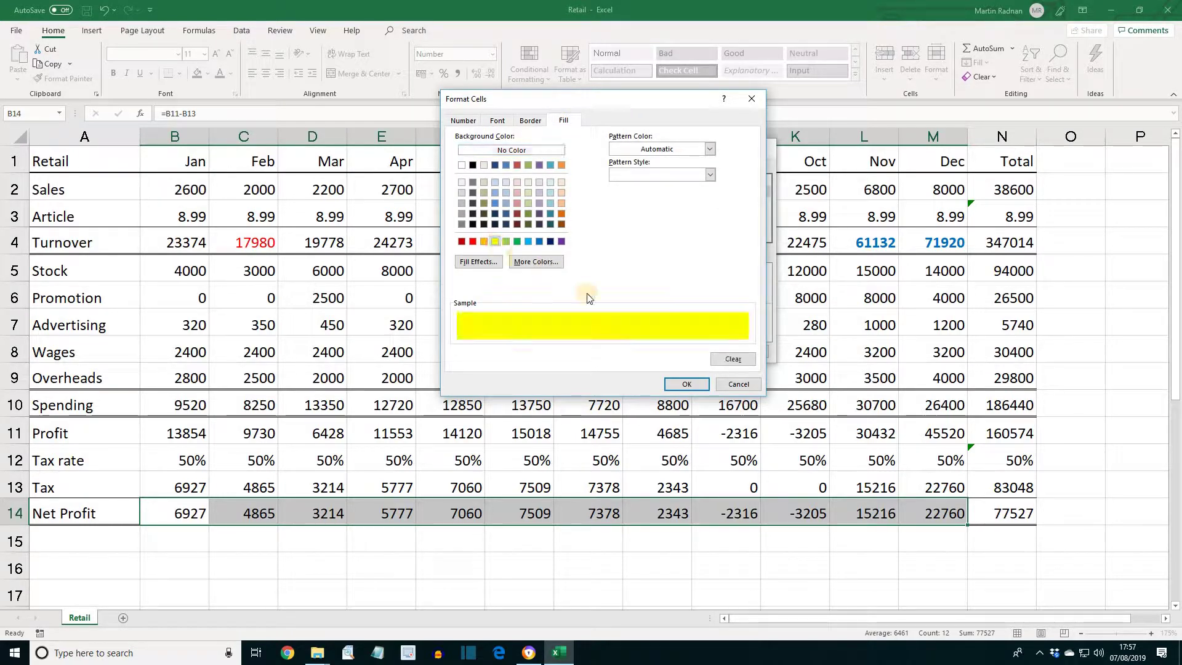
pyautogui.click(688, 383)
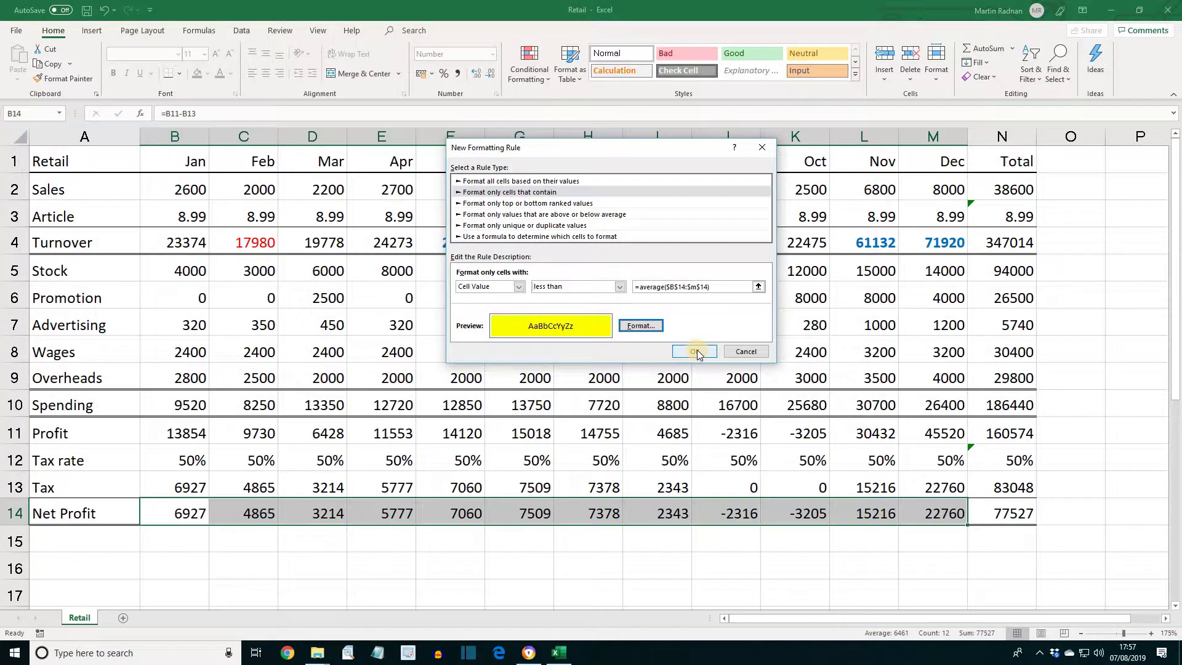
pyautogui.click(696, 351)
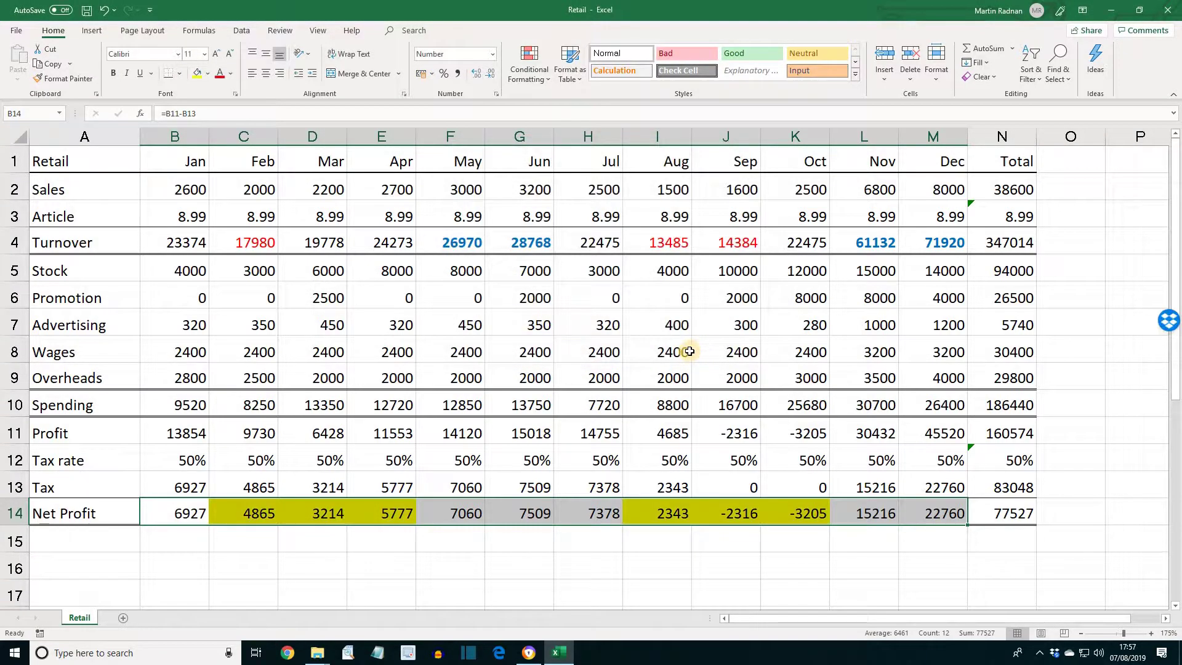
pyautogui.click(675, 369)
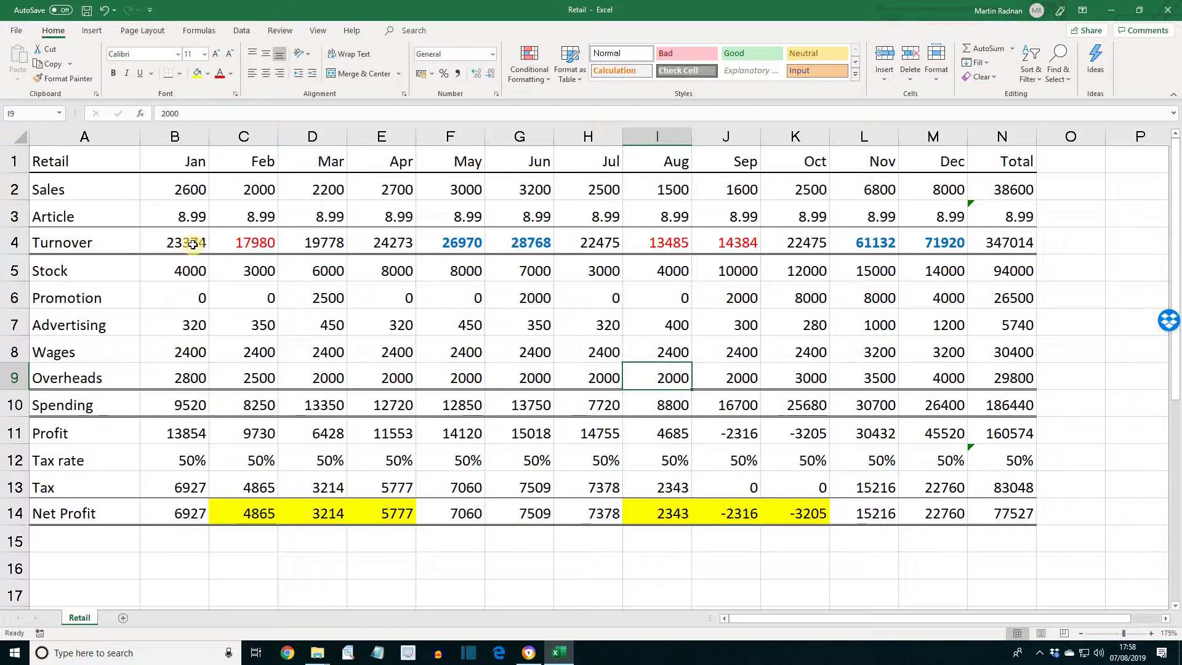
# Select Turnover values B4:M4 and open the Conditional Formatting Rules Manager
pyautogui.moveTo(202, 243); pyautogui.dragTo(932, 245)
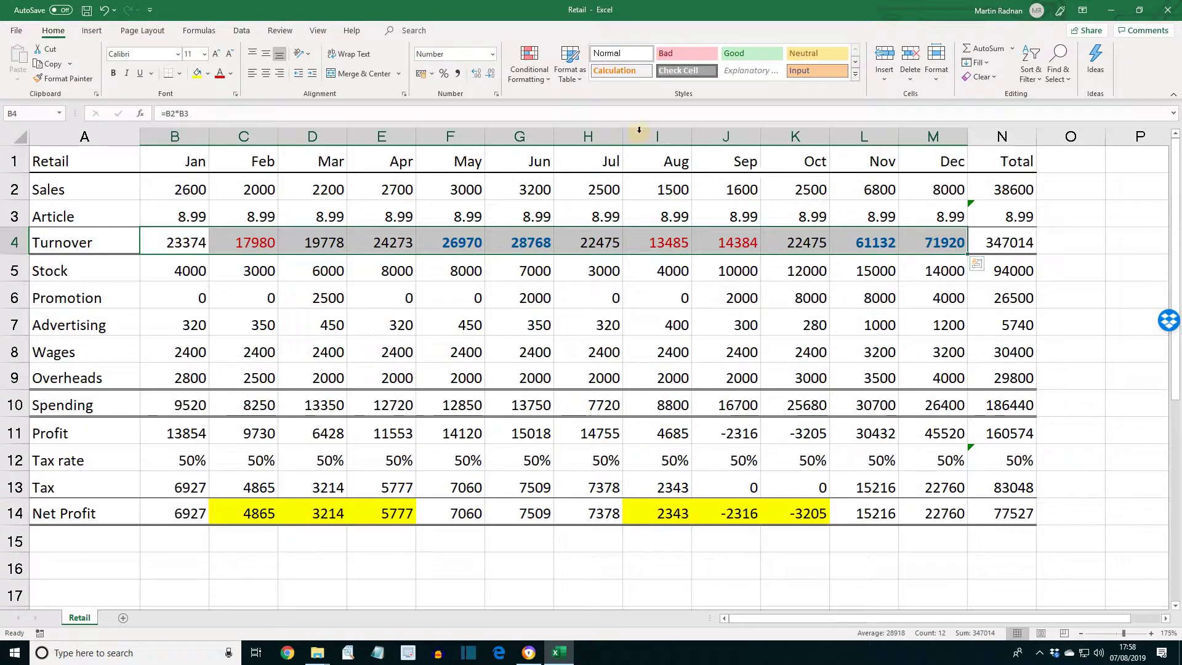
pyautogui.click(525, 74)
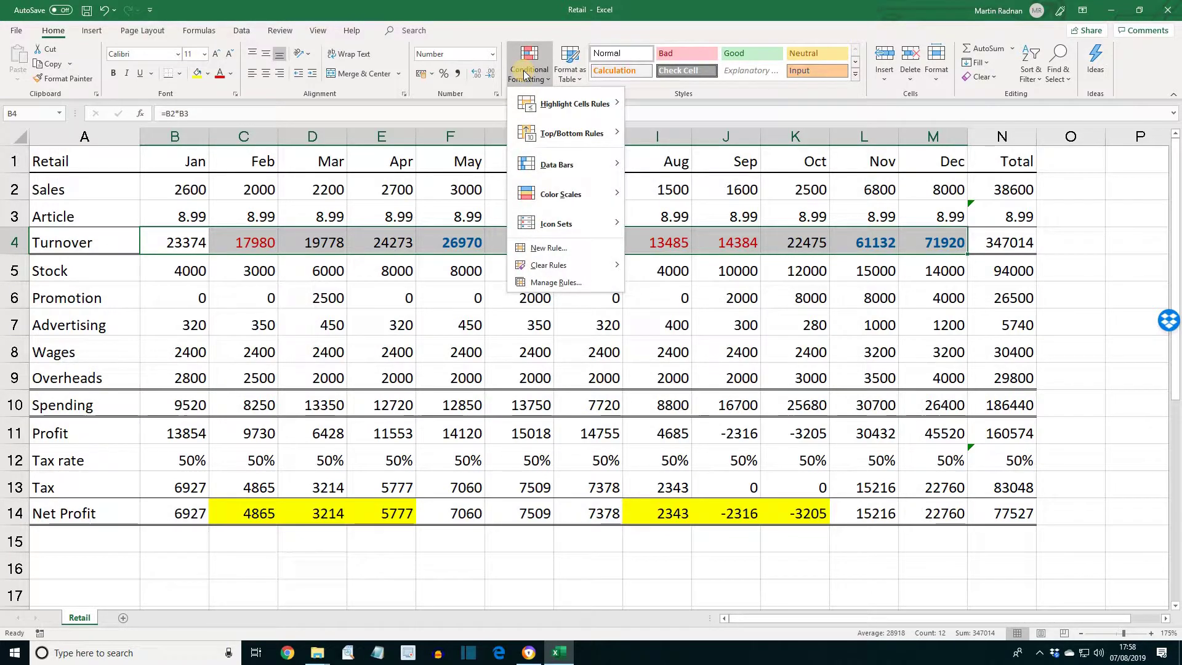
pyautogui.click(557, 283)
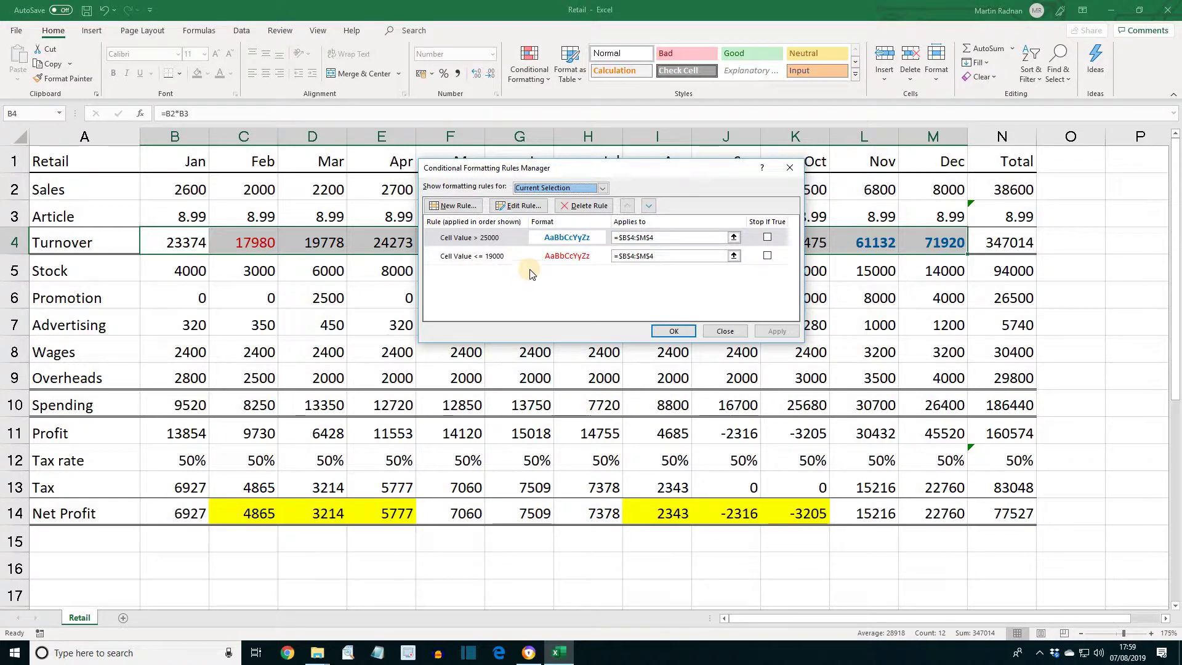
# List This Worksheet's rules and delete the Cell Value > 25000 bold blue rule
pyautogui.click(602, 188)
pyautogui.click(554, 205)
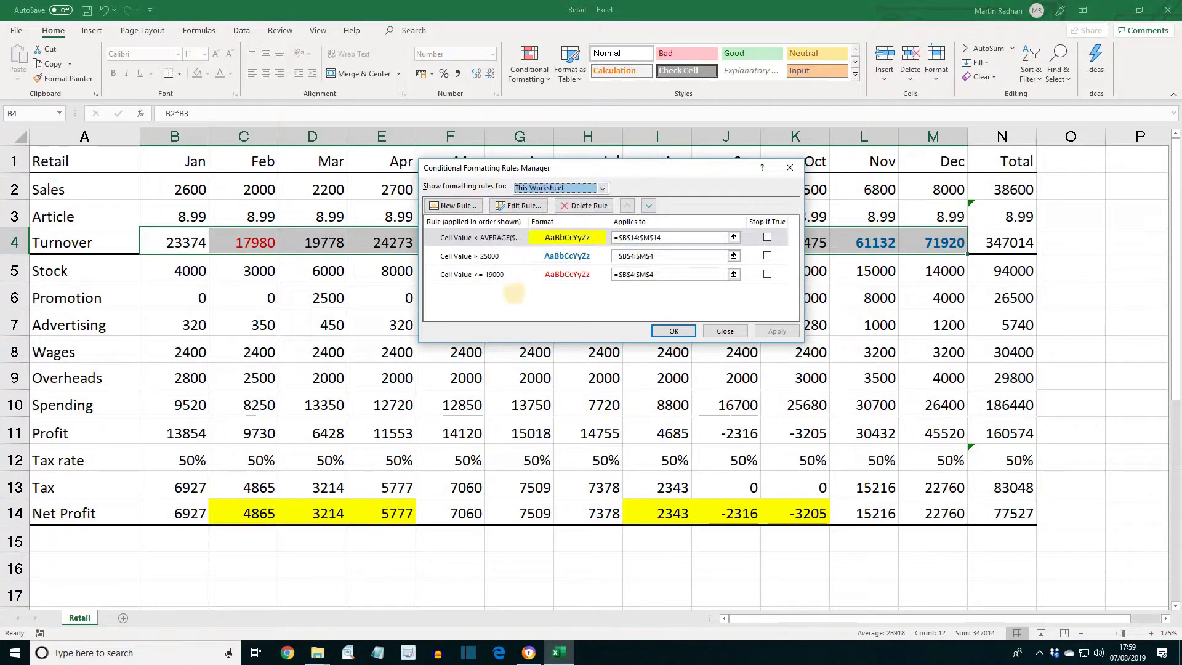
pyautogui.click(466, 259)
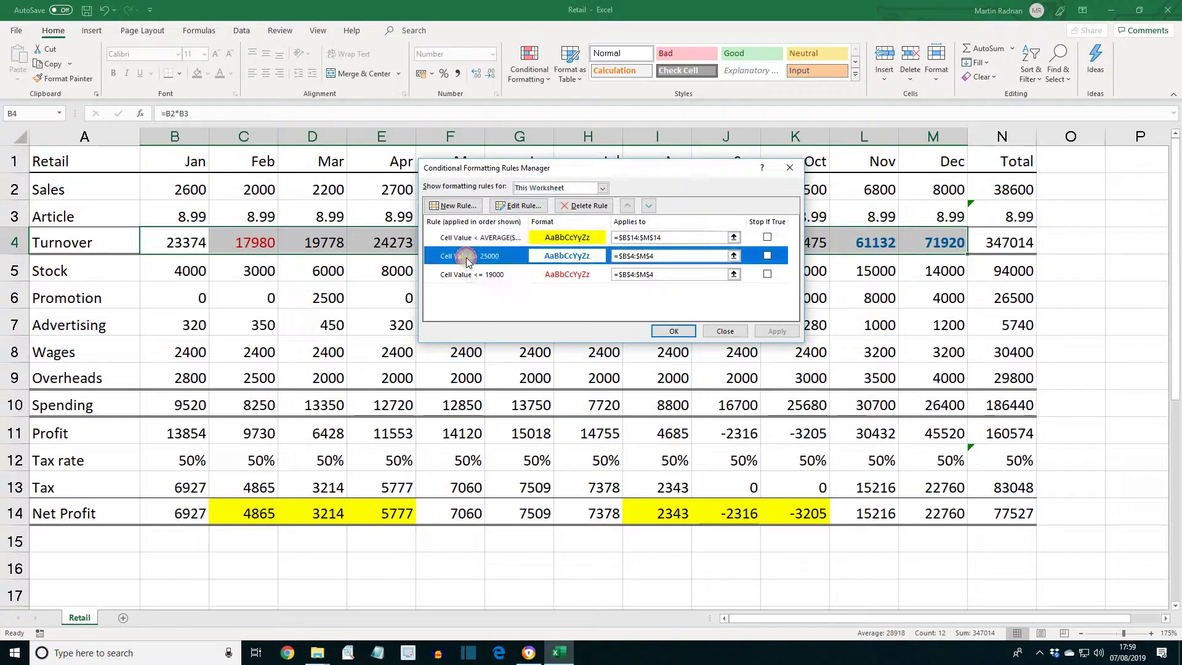
pyautogui.click(585, 207)
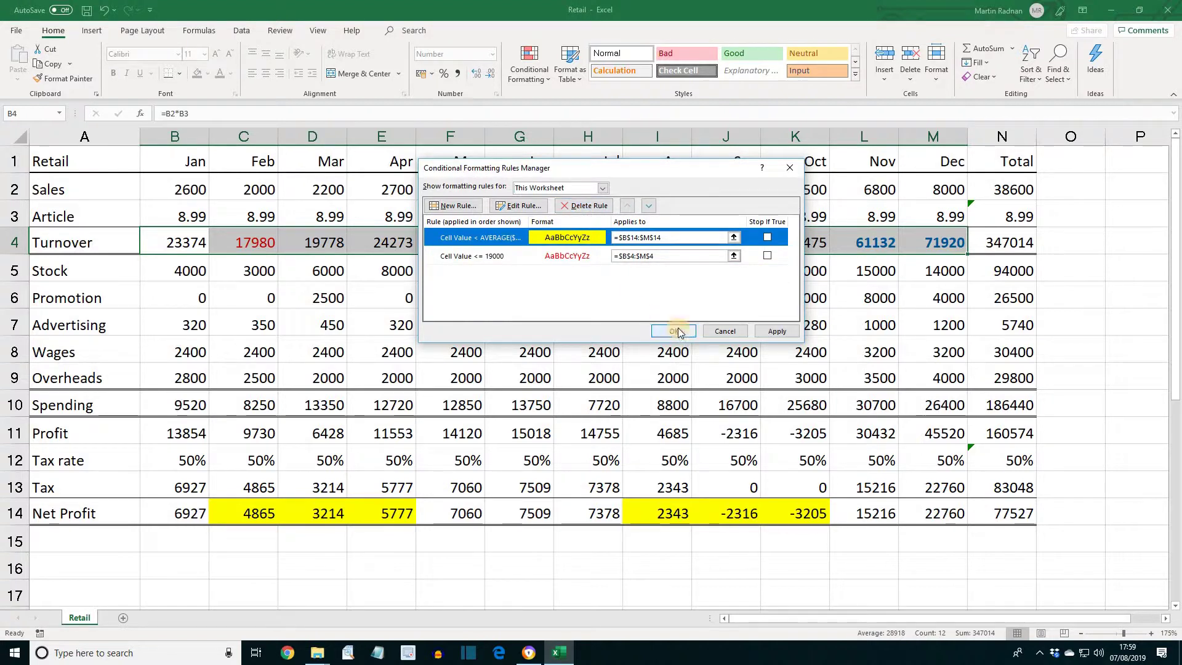